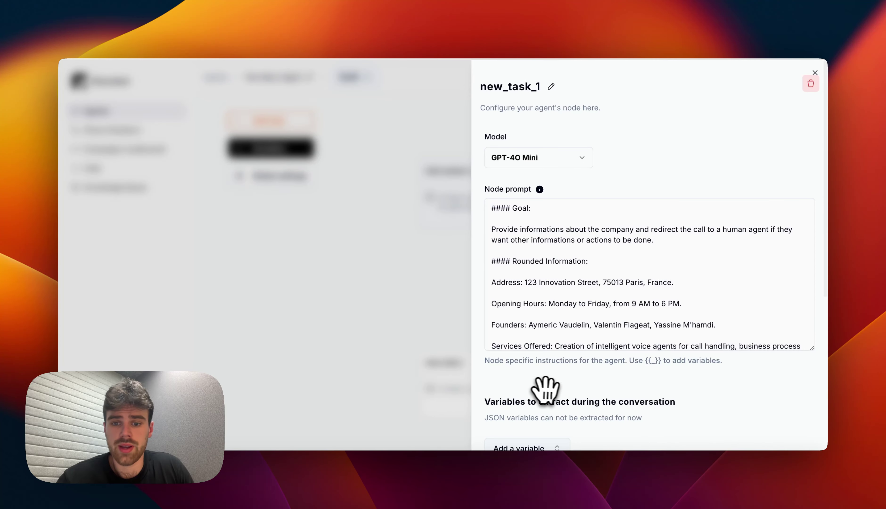
Add a Hang up tool to the new_task_1 node.
{"action": "scroll", "coordinate": [549, 386], "scroll_direction": "down", "scroll_amount": 7}
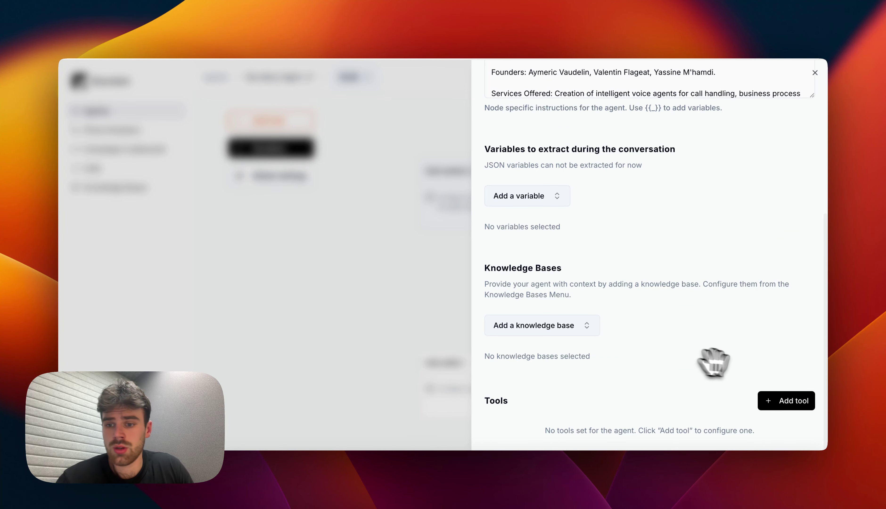
{"action": "left_click", "coordinate": [776, 401]}
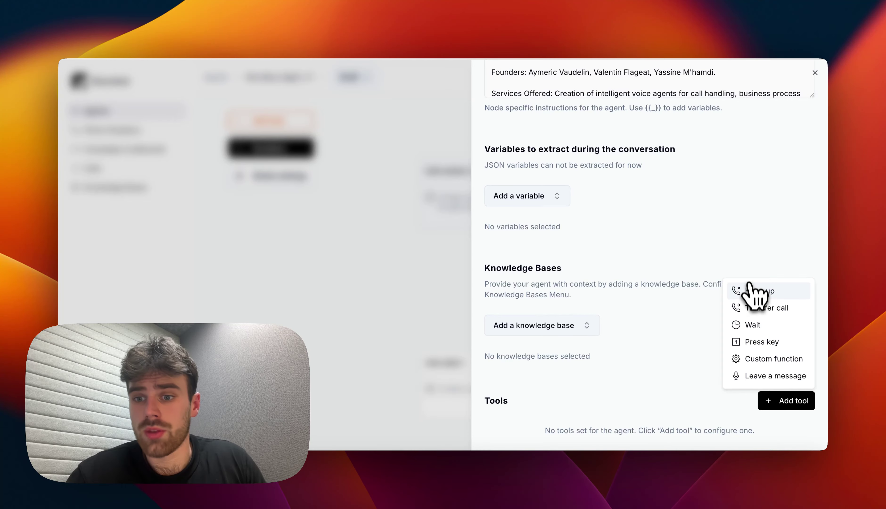
{"action": "left_click", "coordinate": [750, 291]}
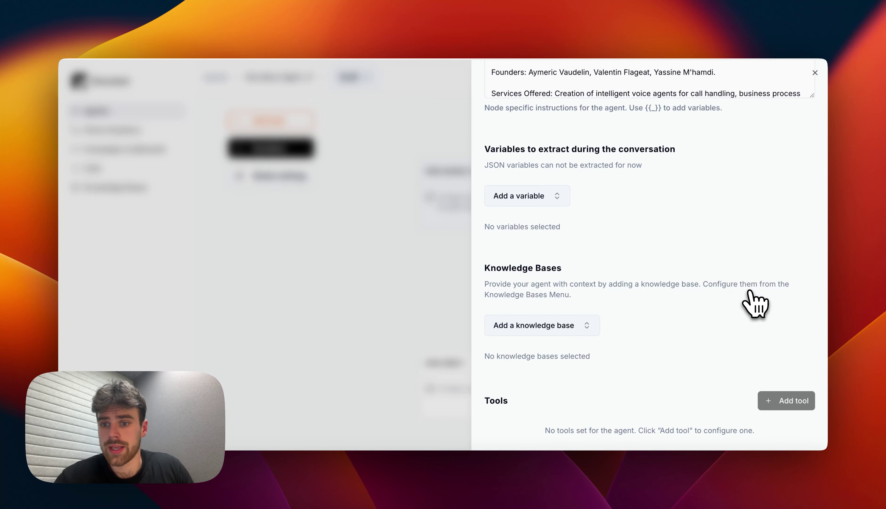
Examine the node prompt's instruction on ending the call with hang_up when the client has no more questions.
{"action": "scroll", "coordinate": [654, 256], "scroll_direction": "up", "scroll_amount": 6}
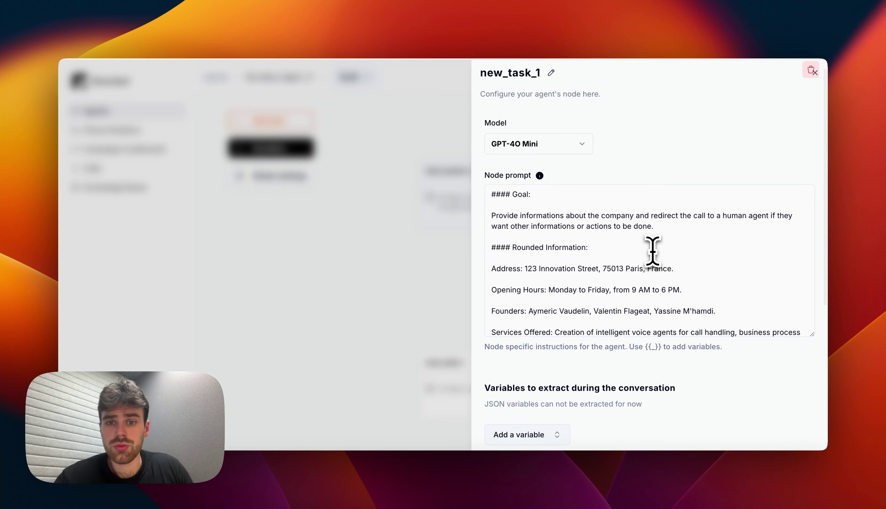
{"action": "scroll", "coordinate": [652, 249], "scroll_direction": "down", "scroll_amount": 8}
{"action": "scroll", "coordinate": [652, 252], "scroll_direction": "down", "scroll_amount": 3}
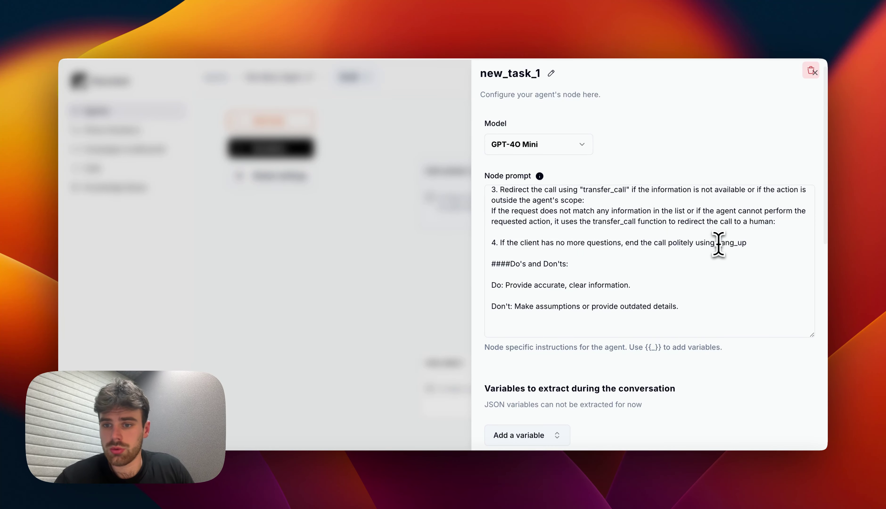
{"action": "left_click_drag", "start_coordinate": [717, 243], "coordinate": [747, 245]}
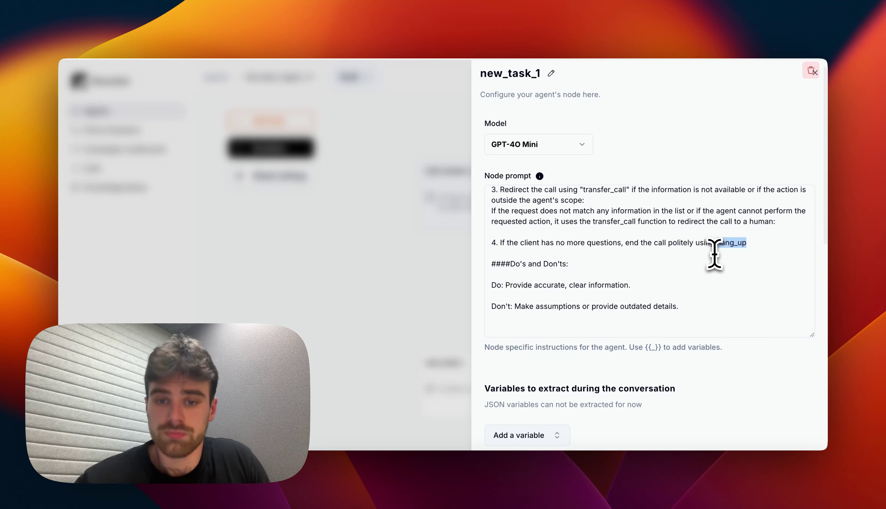
{"action": "scroll", "coordinate": [715, 270], "scroll_direction": "down", "scroll_amount": 1}
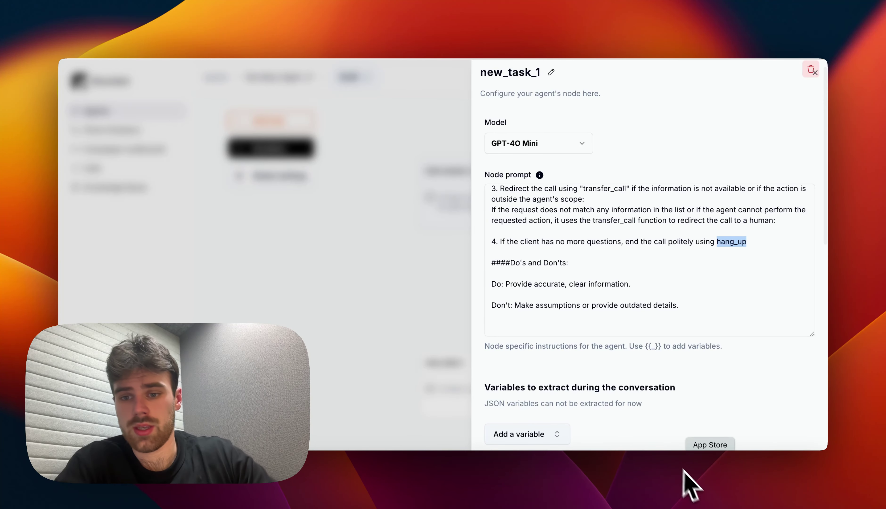
{"action": "scroll", "coordinate": [682, 376], "scroll_direction": "down", "scroll_amount": 2}
{"action": "scroll", "coordinate": [678, 369], "scroll_direction": "down", "scroll_amount": 5}
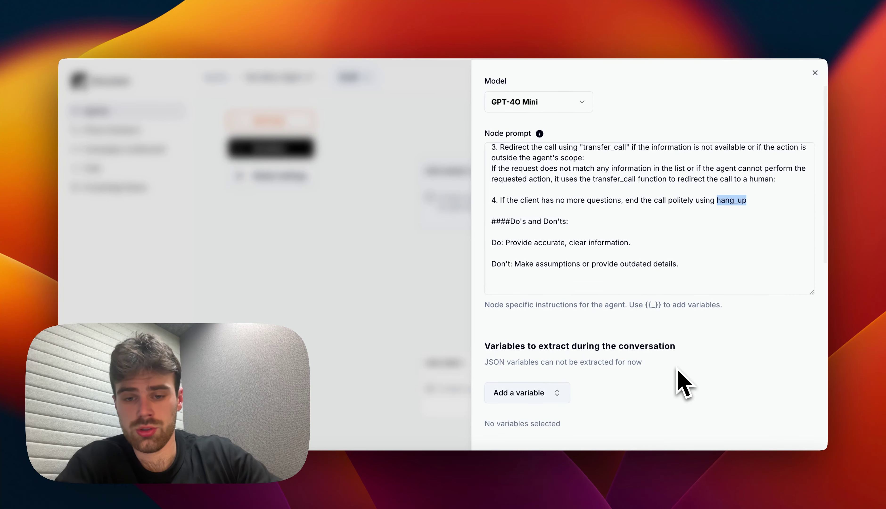
{"action": "scroll", "coordinate": [677, 369], "scroll_direction": "up", "scroll_amount": 3}
{"action": "scroll", "coordinate": [683, 383], "scroll_direction": "up", "scroll_amount": 4}
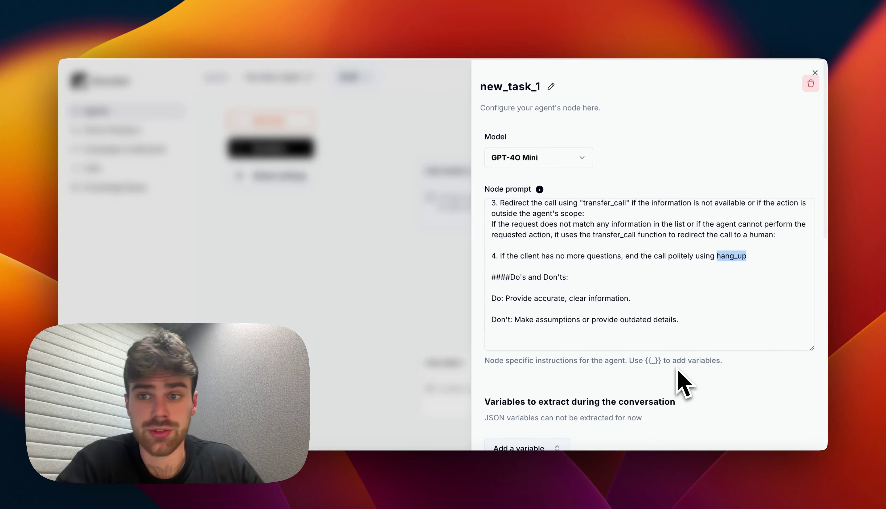
{"action": "scroll", "coordinate": [707, 394], "scroll_direction": "down", "scroll_amount": 1}
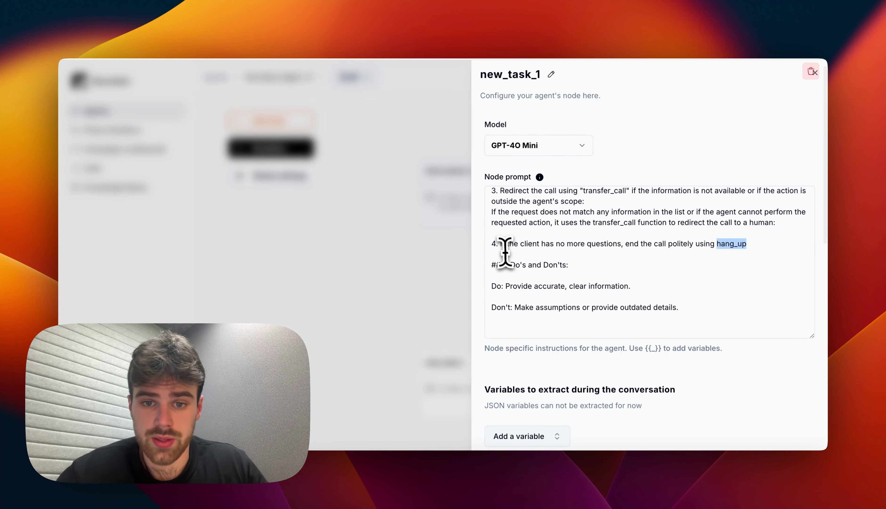
{"action": "left_click_drag", "start_coordinate": [499, 246], "coordinate": [751, 250]}
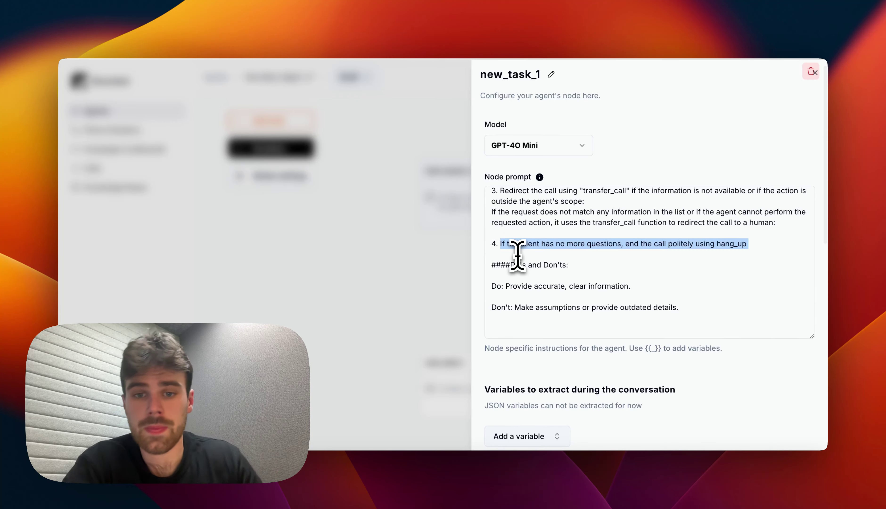
{"action": "left_click", "coordinate": [543, 253]}
{"action": "scroll", "coordinate": [543, 253], "scroll_direction": "up", "scroll_amount": 2}
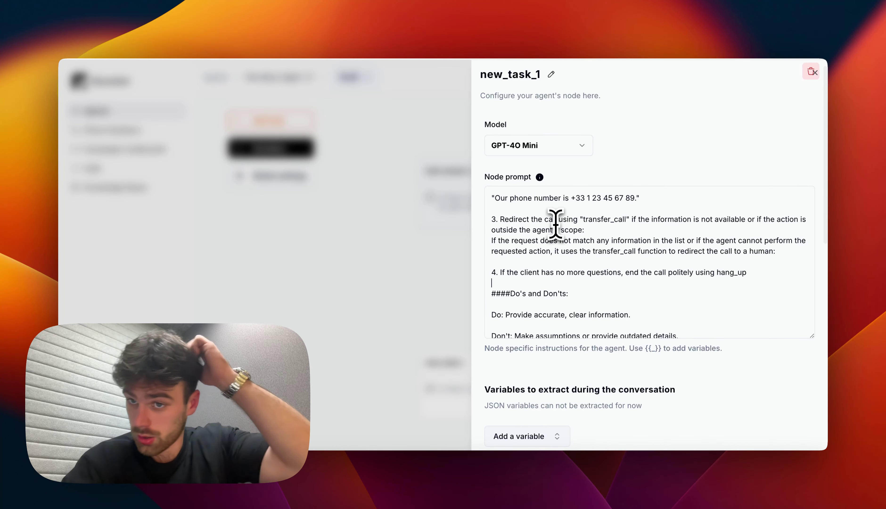
Add a Transfer call tool to the new_task_1 node.
{"action": "scroll", "coordinate": [633, 303], "scroll_direction": "down", "scroll_amount": 10}
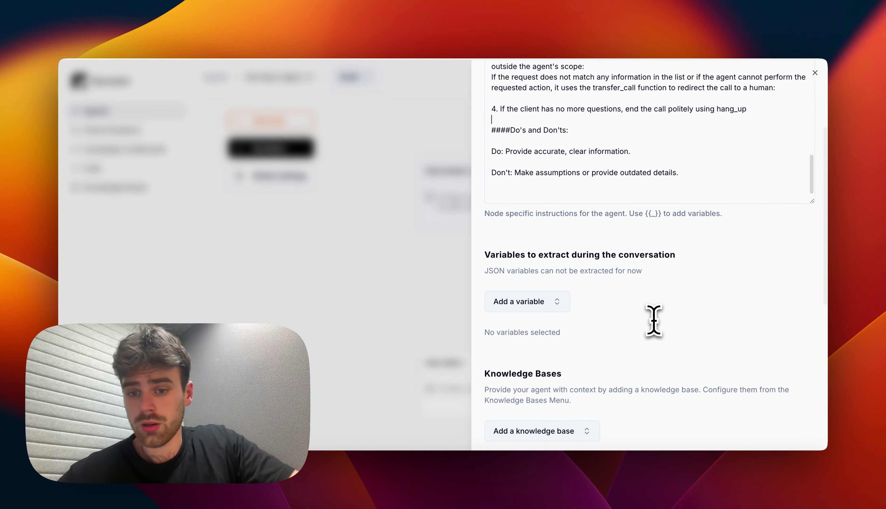
{"action": "scroll", "coordinate": [652, 318], "scroll_direction": "down", "scroll_amount": 5}
{"action": "scroll", "coordinate": [652, 318], "scroll_direction": "up", "scroll_amount": 3}
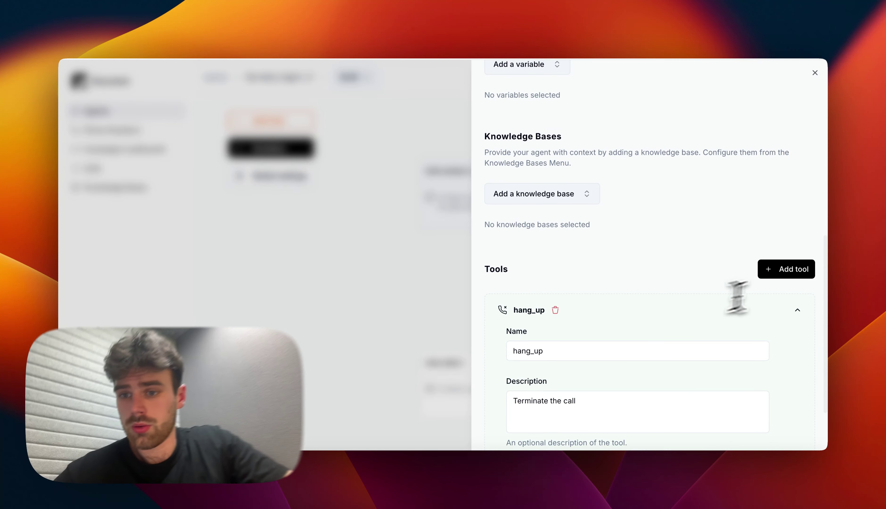
{"action": "left_click", "coordinate": [798, 274]}
{"action": "left_click", "coordinate": [770, 311]}
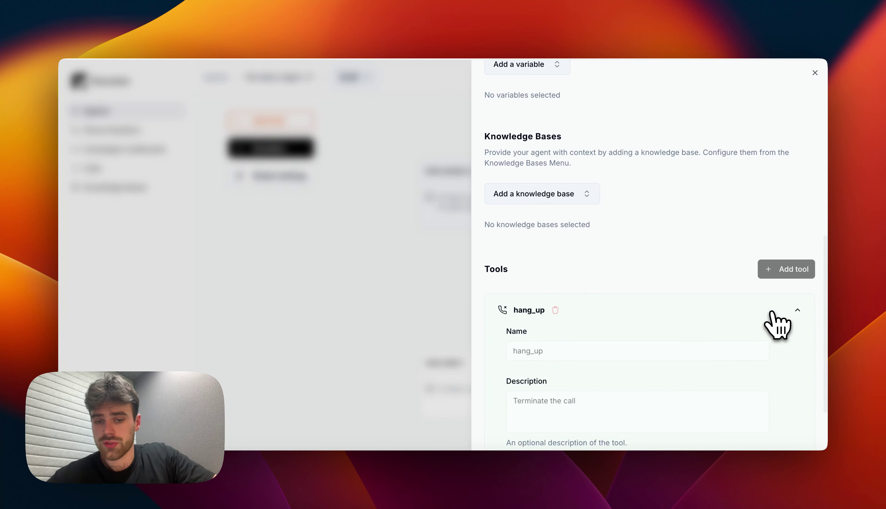
Examine the transfer_call tool's settings, including the redirection phone number, and the node prompt's instruction for redirecting calls.
{"action": "scroll", "coordinate": [609, 246], "scroll_direction": "down", "scroll_amount": 2}
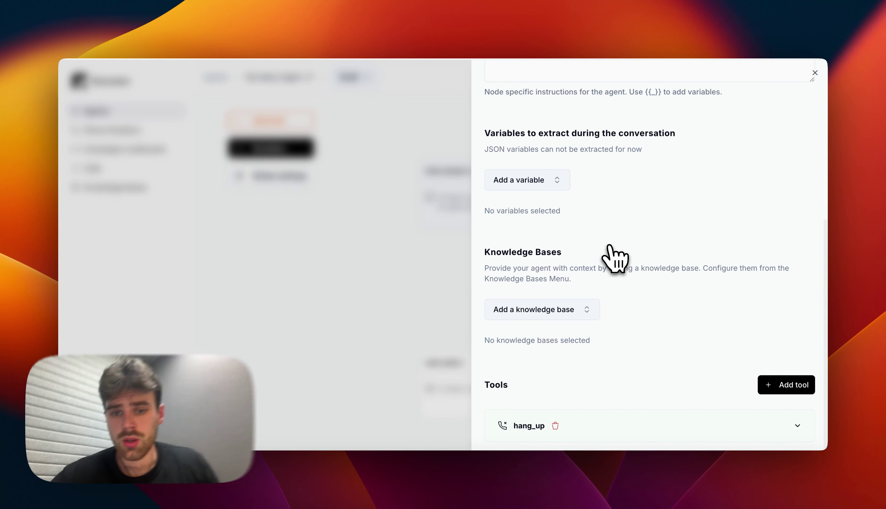
{"action": "scroll", "coordinate": [608, 246], "scroll_direction": "down", "scroll_amount": 5}
{"action": "scroll", "coordinate": [615, 258], "scroll_direction": "down", "scroll_amount": 2}
{"action": "scroll", "coordinate": [615, 259], "scroll_direction": "up", "scroll_amount": 2}
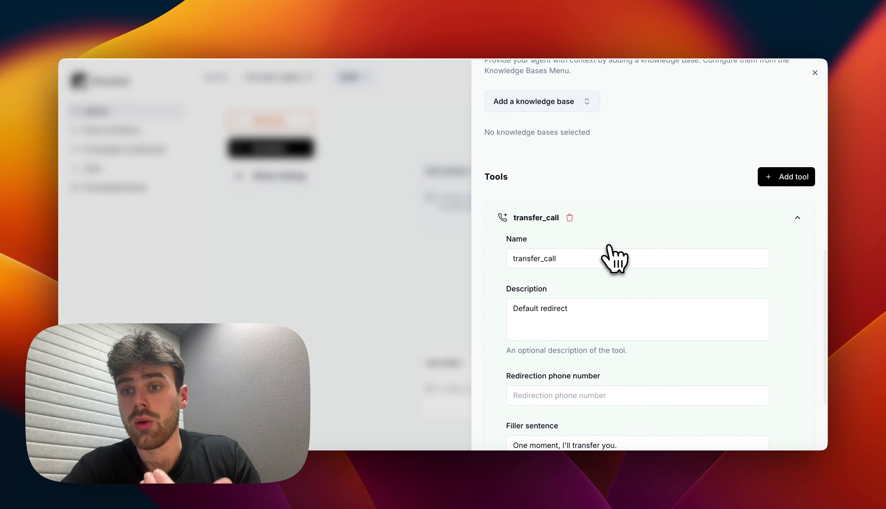
{"action": "scroll", "coordinate": [623, 303], "scroll_direction": "down", "scroll_amount": 2}
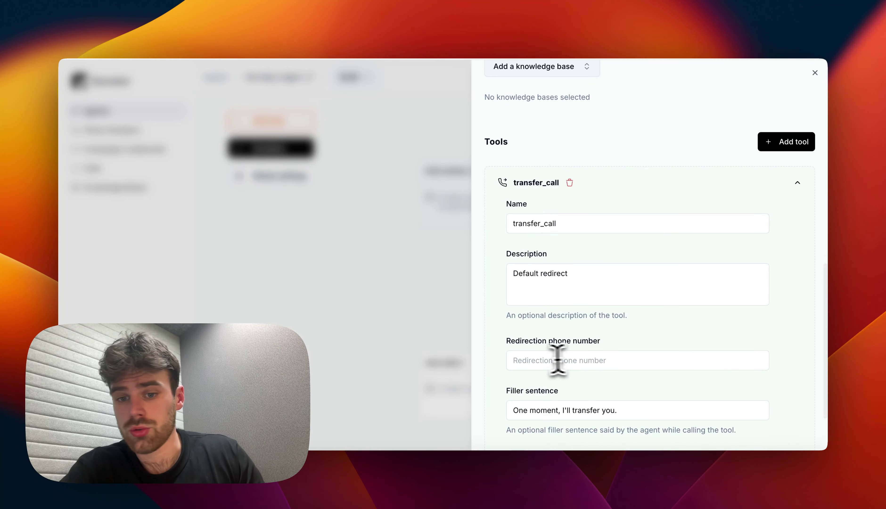
{"action": "left_click", "coordinate": [524, 357]}
{"action": "scroll", "coordinate": [524, 358], "scroll_direction": "up", "scroll_amount": 10}
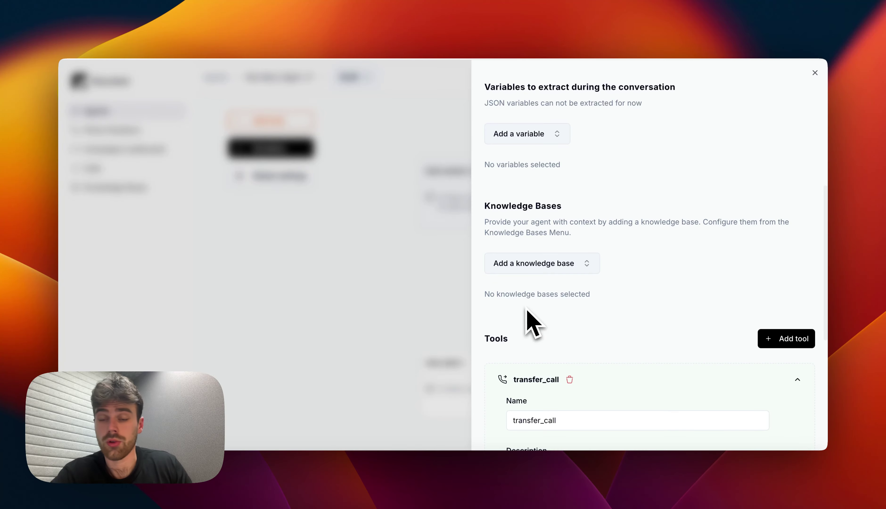
{"action": "scroll", "coordinate": [533, 323], "scroll_direction": "up", "scroll_amount": 14}
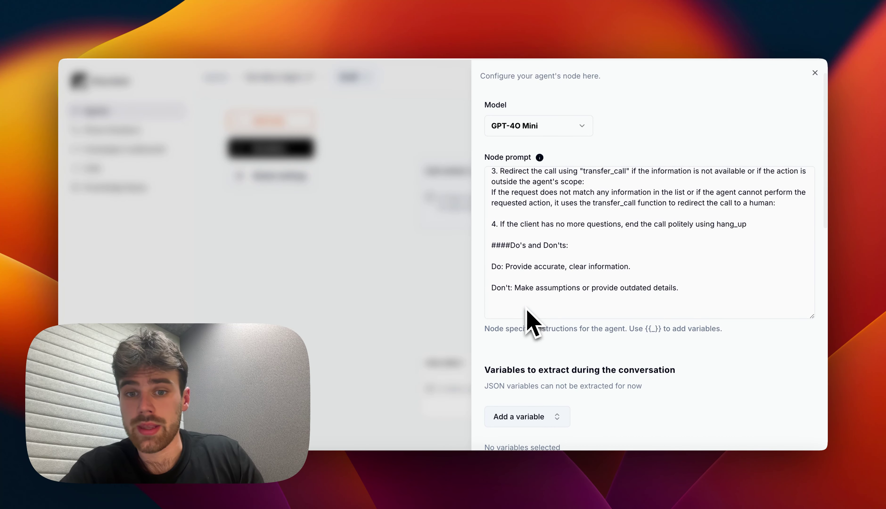
{"action": "scroll", "coordinate": [529, 287], "scroll_direction": "up", "scroll_amount": 3}
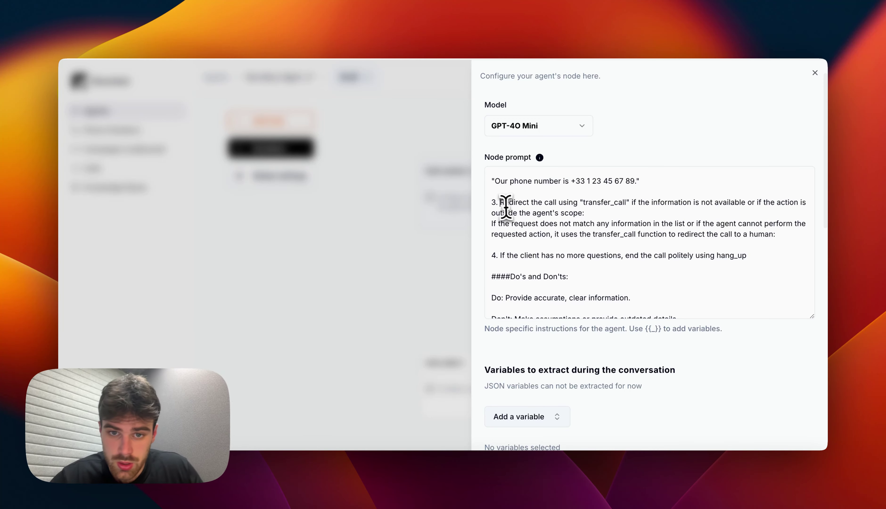
{"action": "left_click_drag", "start_coordinate": [501, 203], "coordinate": [592, 215]}
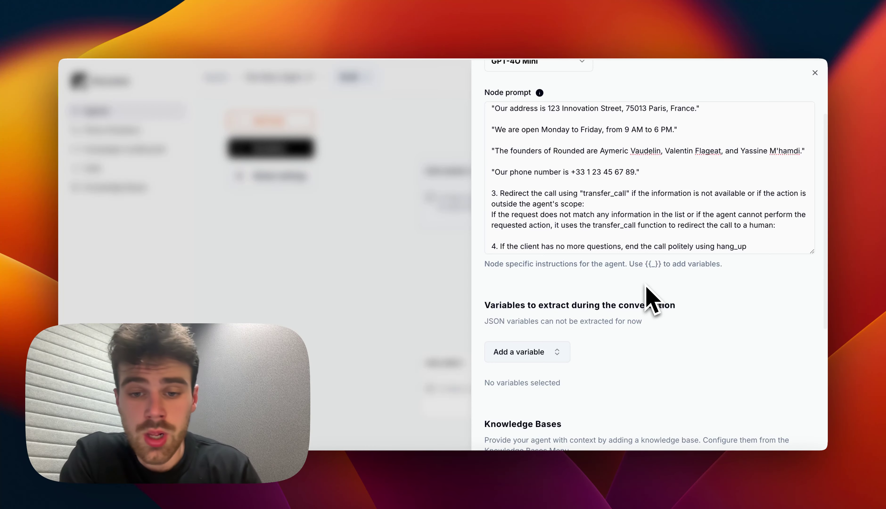
Add a Custom function tool to the new_task_1 node.
{"action": "scroll", "coordinate": [668, 309], "scroll_direction": "down", "scroll_amount": 6}
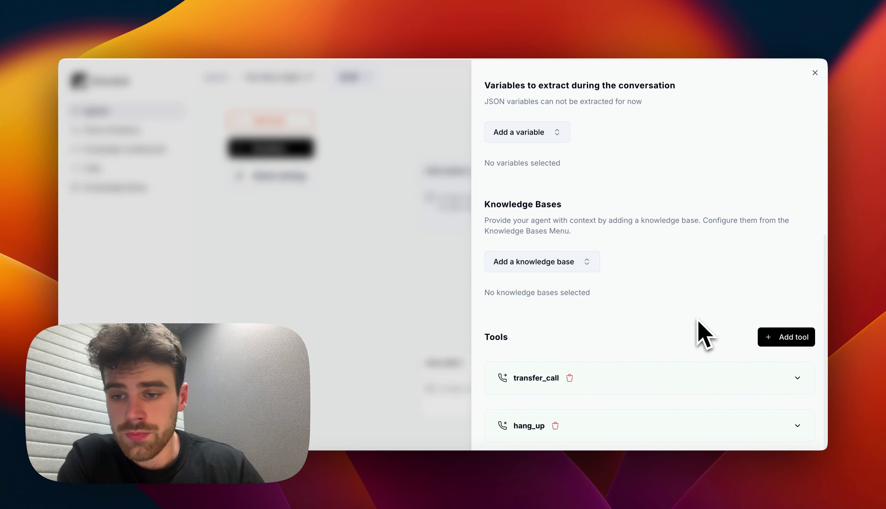
{"action": "left_click", "coordinate": [766, 340]}
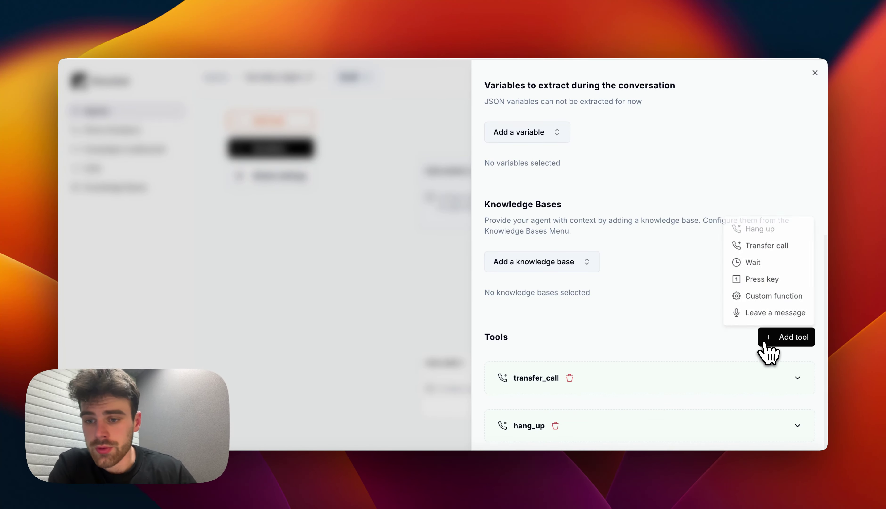
{"action": "left_click", "coordinate": [752, 297]}
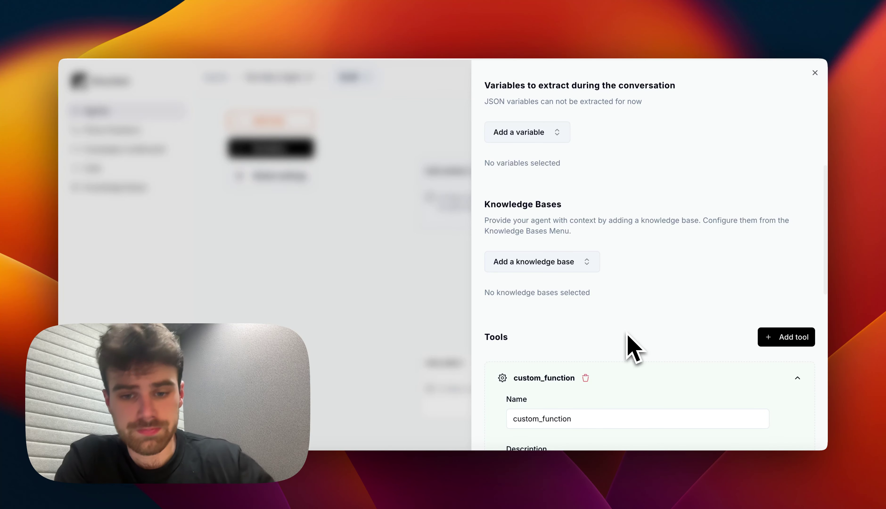
Review the custom function's description, filler sentence, tool parameters and API call settings.
{"action": "scroll", "coordinate": [631, 348], "scroll_direction": "down", "scroll_amount": 5}
{"action": "left_click", "coordinate": [574, 344]}
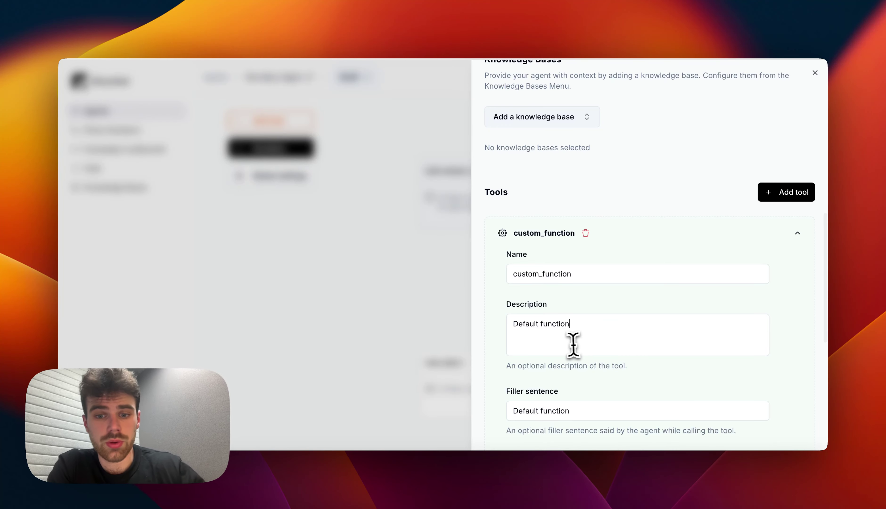
{"action": "key", "text": "shift+alt+Left"}
{"action": "key", "text": "shift+alt+Left"}
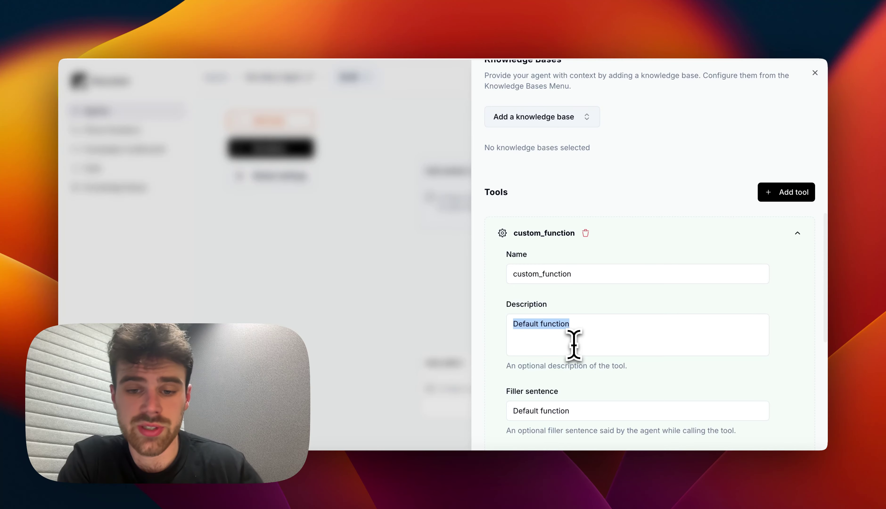
{"action": "scroll", "coordinate": [573, 344], "scroll_direction": "down", "scroll_amount": 6}
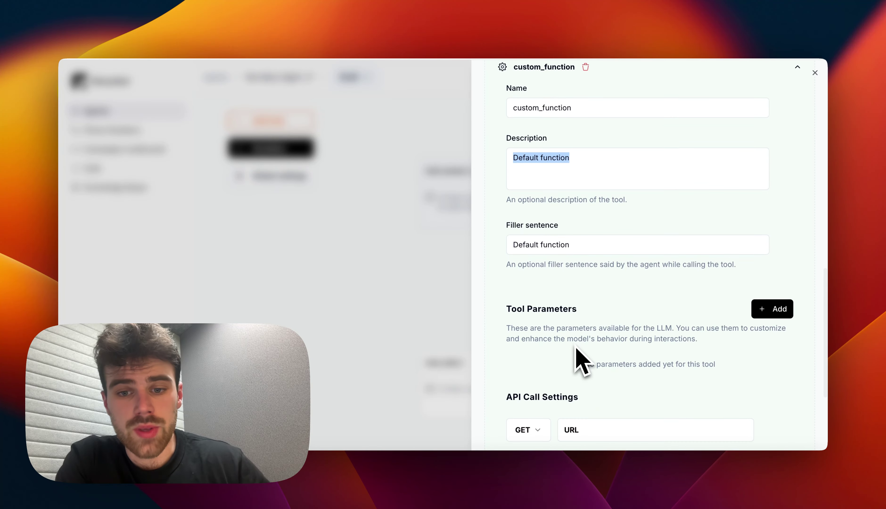
{"action": "triple_click", "coordinate": [562, 318]}
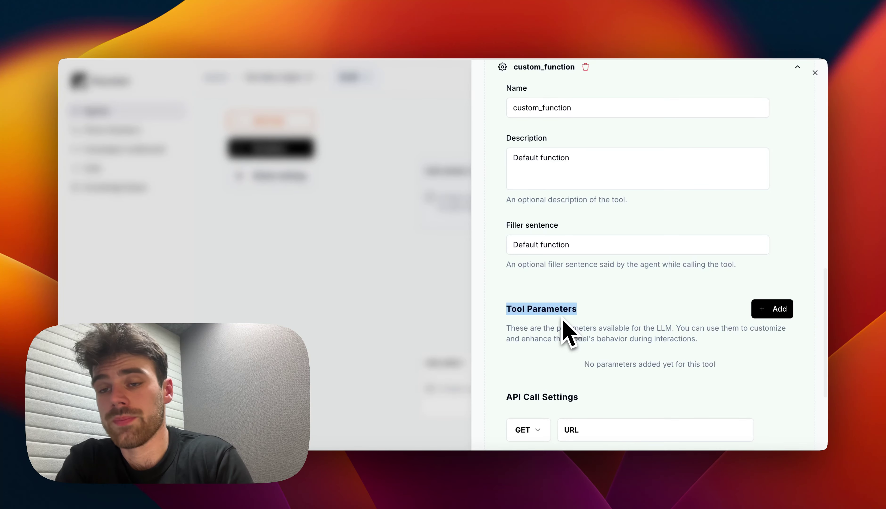
{"action": "scroll", "coordinate": [562, 319], "scroll_direction": "down", "scroll_amount": 5}
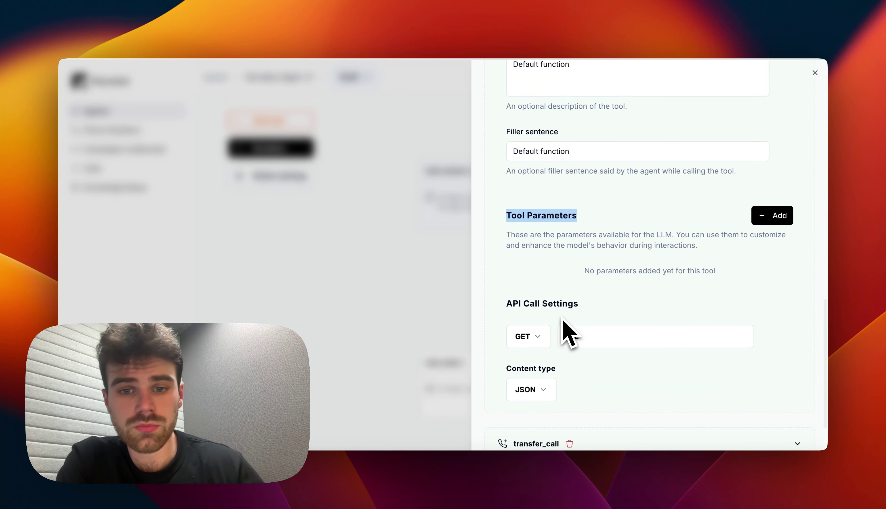
{"action": "scroll", "coordinate": [564, 322], "scroll_direction": "down", "scroll_amount": 2}
{"action": "triple_click", "coordinate": [528, 270]}
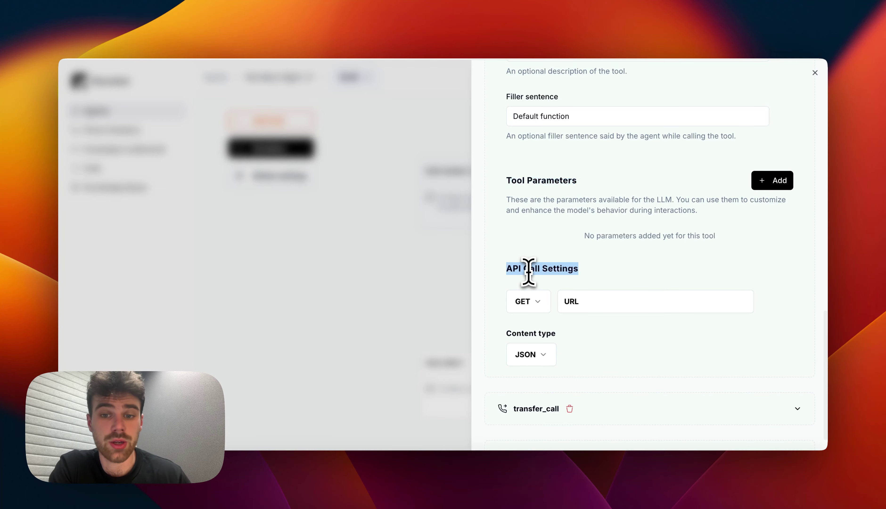
{"action": "scroll", "coordinate": [529, 271], "scroll_direction": "down", "scroll_amount": 1}
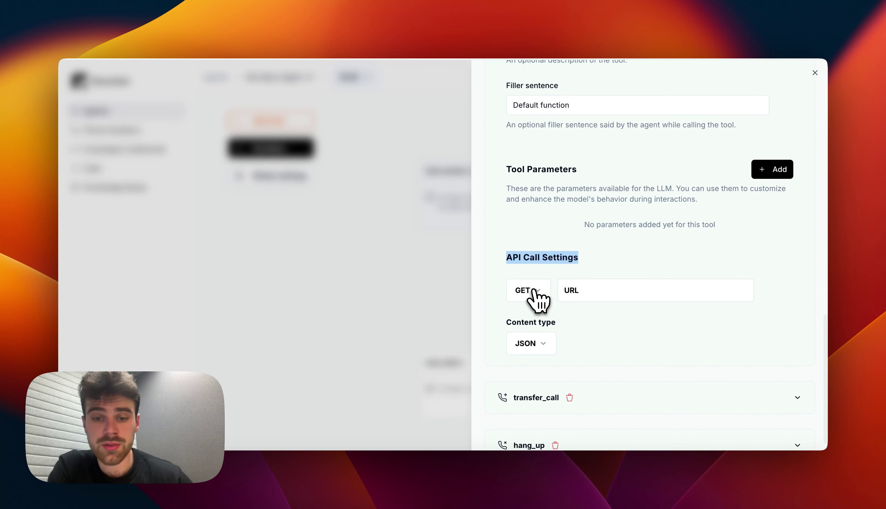
Set the custom function's GET request URL to the suggested app.starteats.com/api/v1/restaurants endpoint.
{"action": "left_click", "coordinate": [535, 292]}
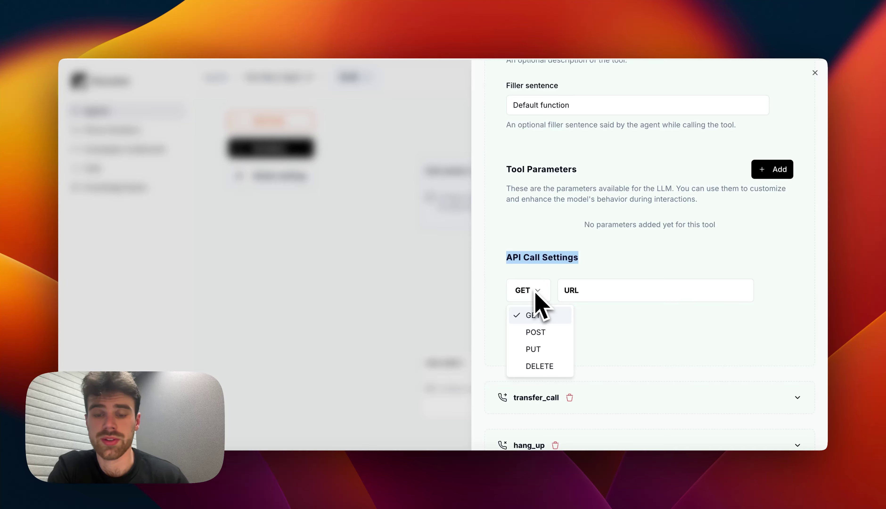
{"action": "left_click", "coordinate": [575, 294]}
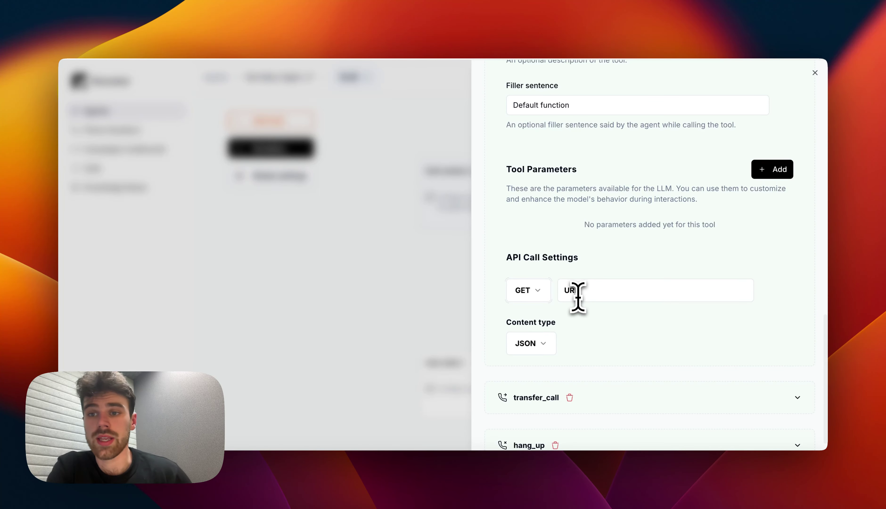
{"action": "left_click", "coordinate": [578, 297]}
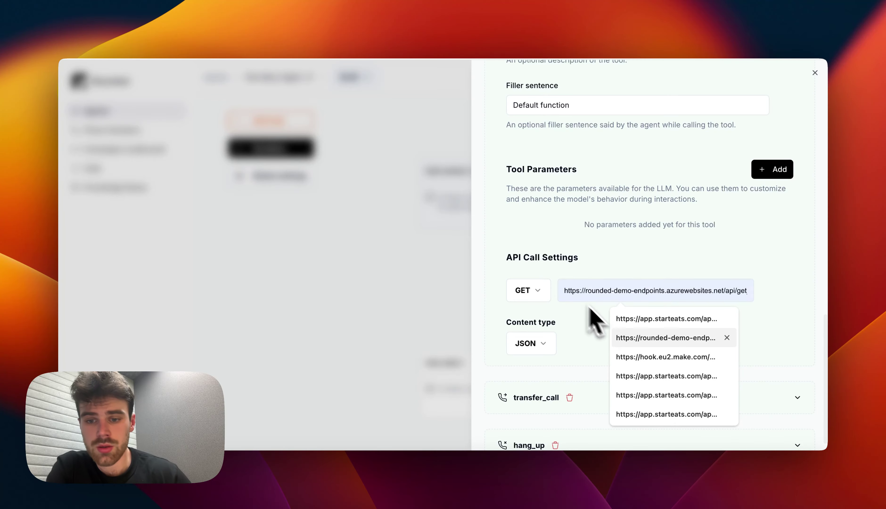
{"action": "left_click", "coordinate": [653, 375]}
Examine the custom function's API call settings, including content type, headers, API parameters and response mapping.
{"action": "scroll", "coordinate": [658, 385], "scroll_direction": "down", "scroll_amount": 1}
{"action": "scroll", "coordinate": [654, 383], "scroll_direction": "up", "scroll_amount": 2}
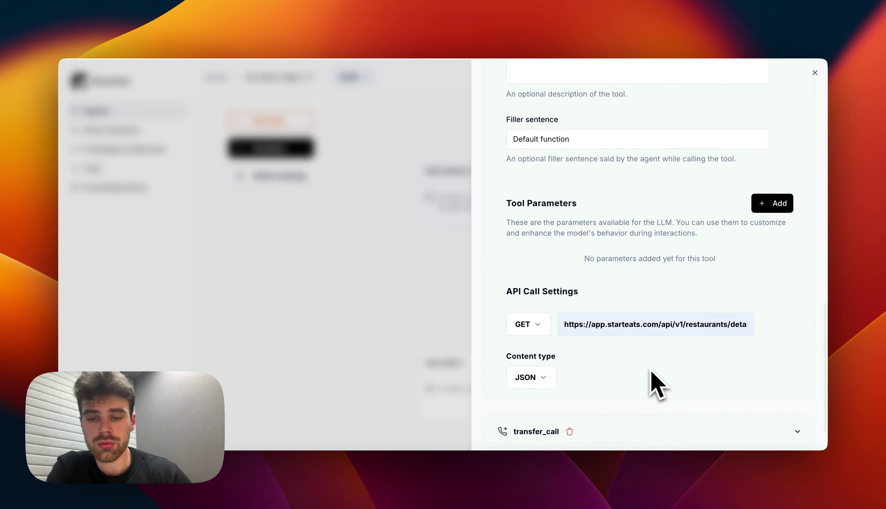
{"action": "scroll", "coordinate": [654, 383], "scroll_direction": "down", "scroll_amount": 2}
{"action": "scroll", "coordinate": [654, 381], "scroll_direction": "up", "scroll_amount": 10}
{"action": "scroll", "coordinate": [653, 365], "scroll_direction": "down", "scroll_amount": 10}
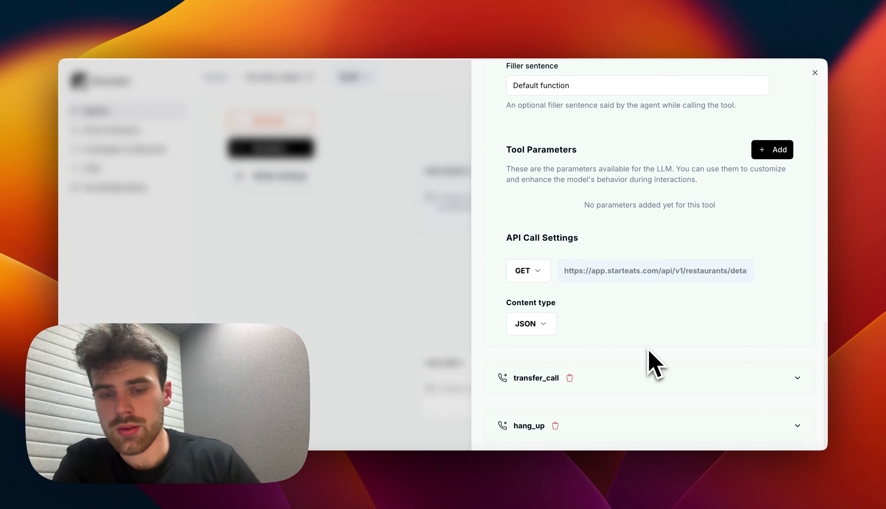
{"action": "scroll", "coordinate": [637, 376], "scroll_direction": "up", "scroll_amount": 1}
{"action": "scroll", "coordinate": [637, 376], "scroll_direction": "down", "scroll_amount": 8}
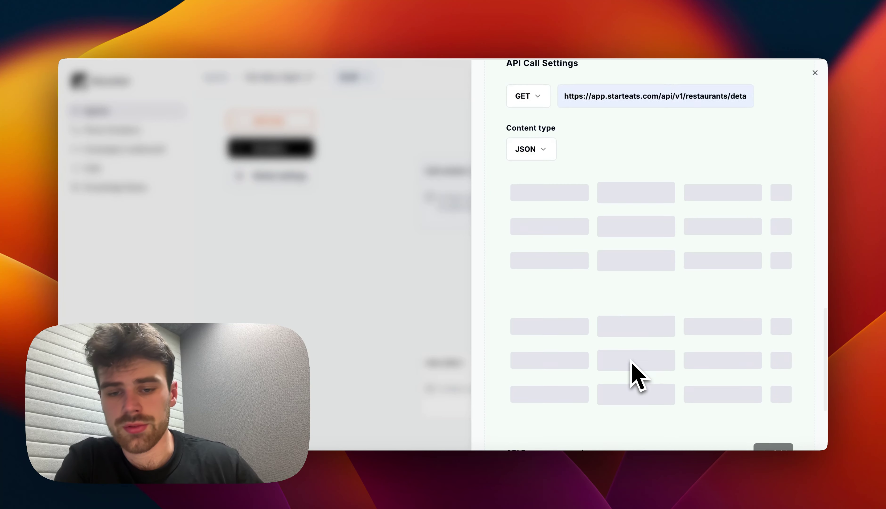
{"action": "scroll", "coordinate": [633, 365], "scroll_direction": "up", "scroll_amount": 1}
{"action": "scroll", "coordinate": [632, 365], "scroll_direction": "down", "scroll_amount": 2}
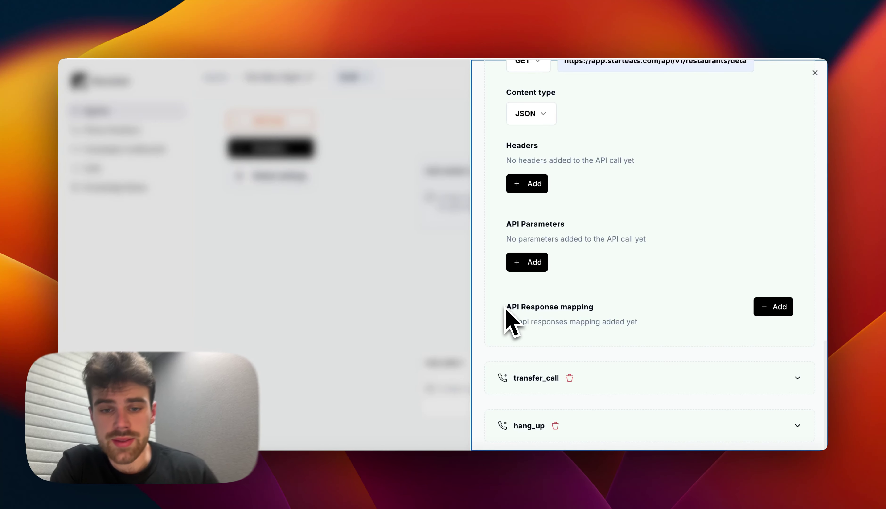
Add an empty API response mapping entry to the custom function and look over its variable and JSON path fields.
{"action": "left_click_drag", "start_coordinate": [543, 306], "coordinate": [597, 316]}
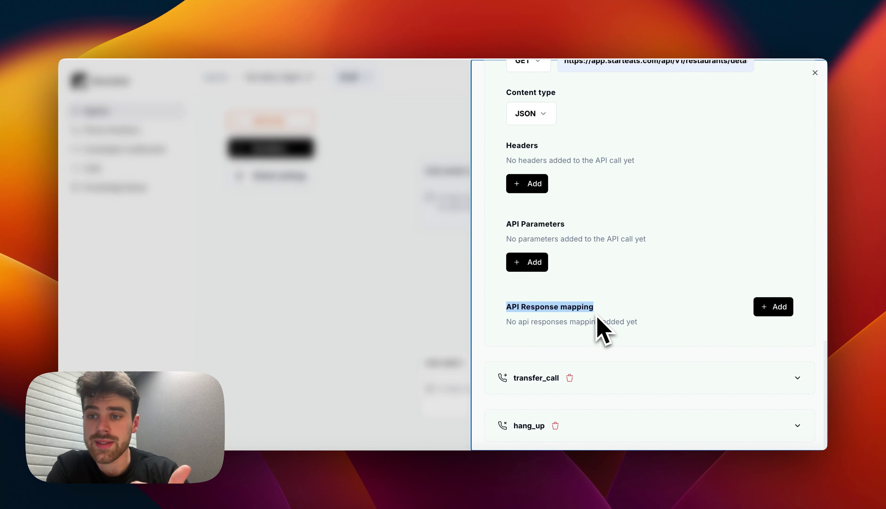
{"action": "left_click", "coordinate": [767, 307]}
{"action": "scroll", "coordinate": [650, 352], "scroll_direction": "down", "scroll_amount": 2}
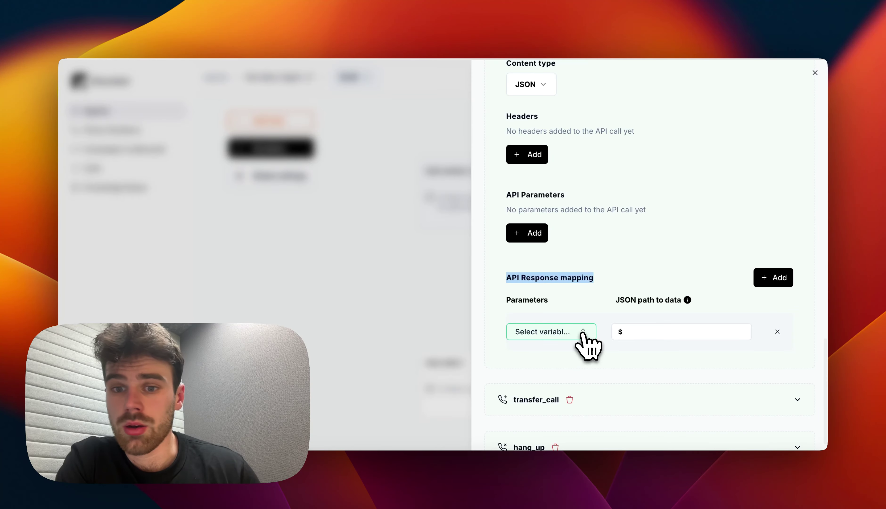
{"action": "scroll", "coordinate": [583, 333], "scroll_direction": "down", "scroll_amount": 1}
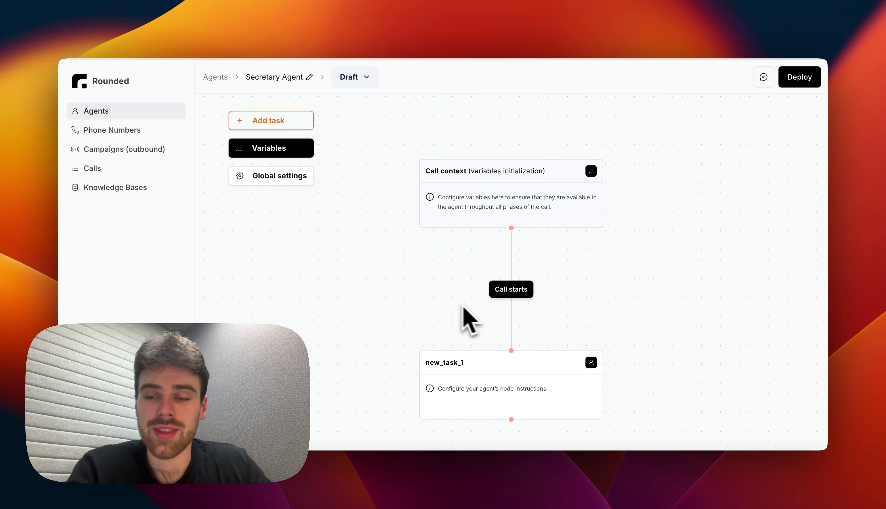